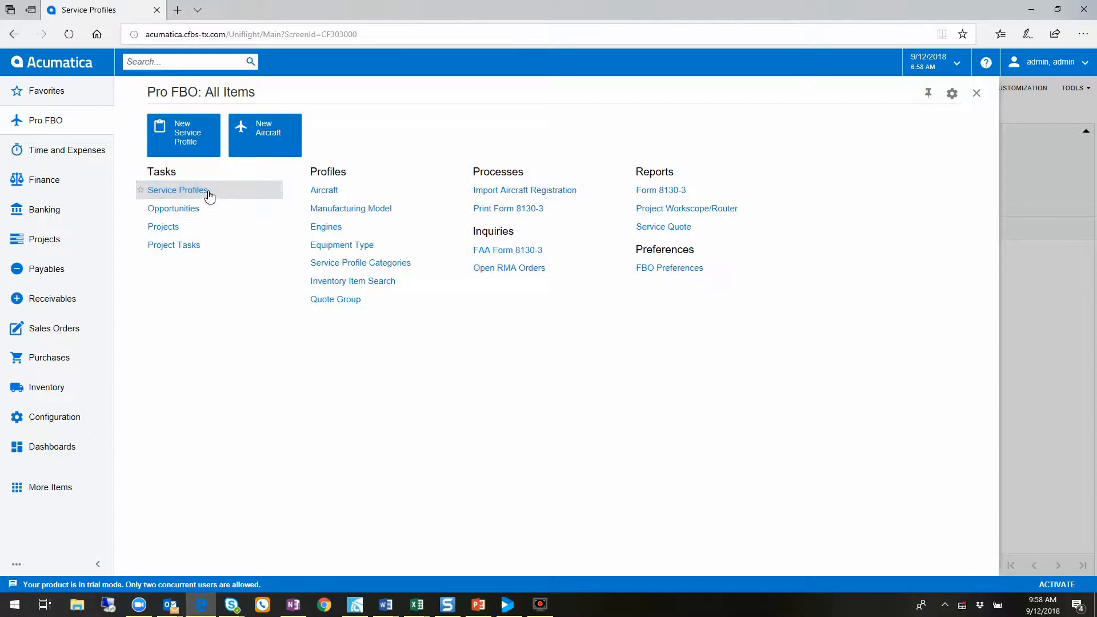
Open the Service Profiles screen and go through the header fields for profile ID, budgets, description, N-Number and manufacturer model
{"action": "left_click", "coordinate": [208, 192]}
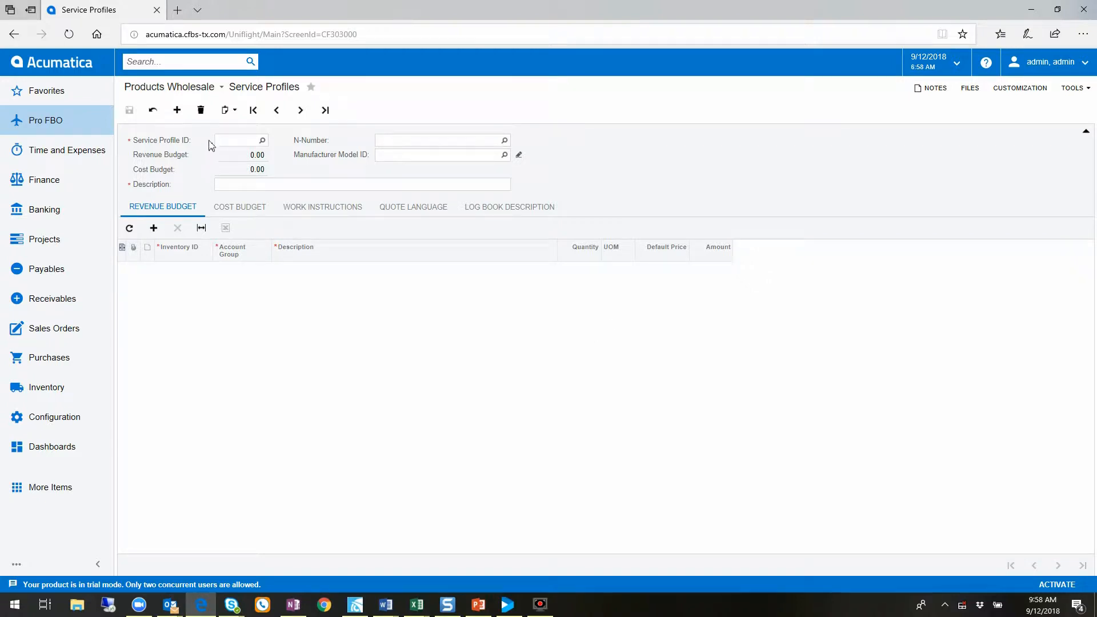
{"action": "left_click", "coordinate": [246, 143]}
{"action": "left_click", "coordinate": [247, 158]}
{"action": "left_click", "coordinate": [242, 170]}
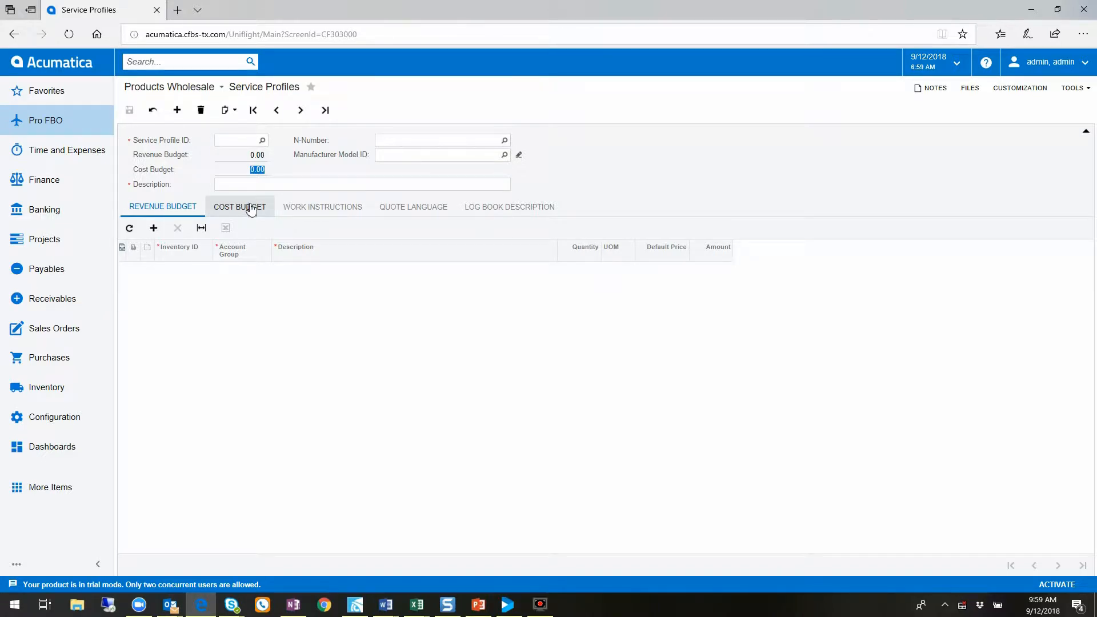
{"action": "left_click", "coordinate": [253, 184]}
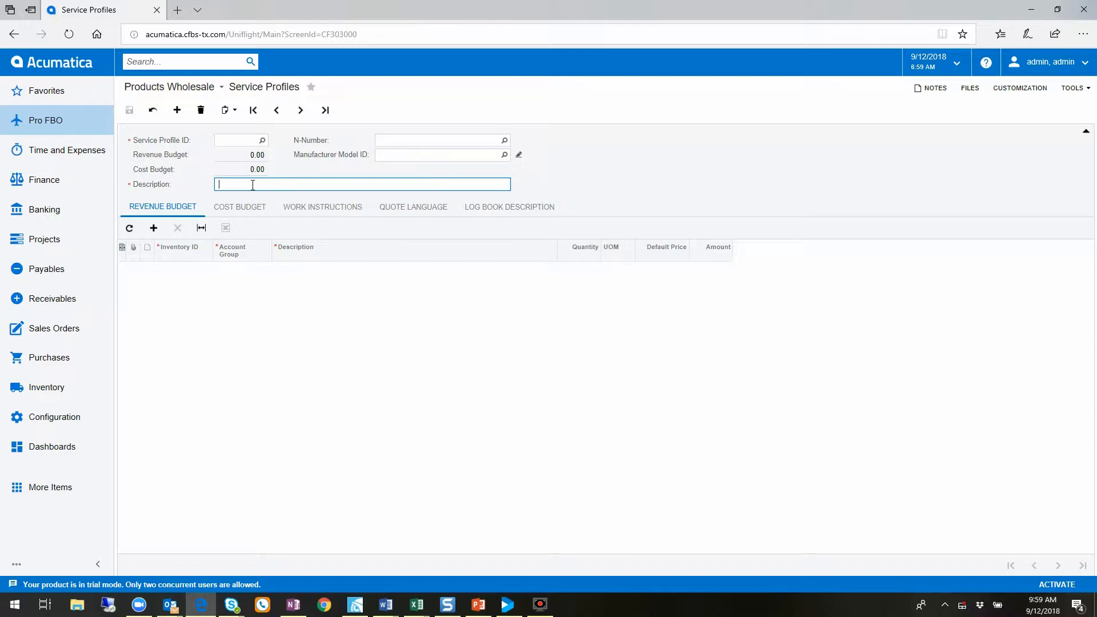
{"action": "left_click", "coordinate": [401, 139]}
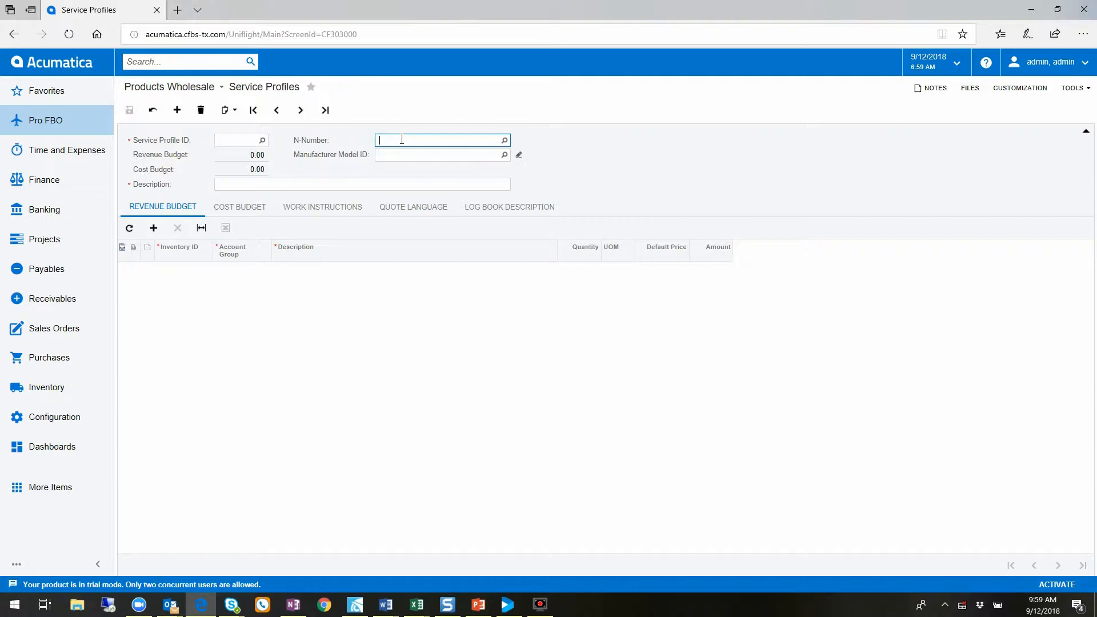
{"action": "left_click", "coordinate": [403, 155]}
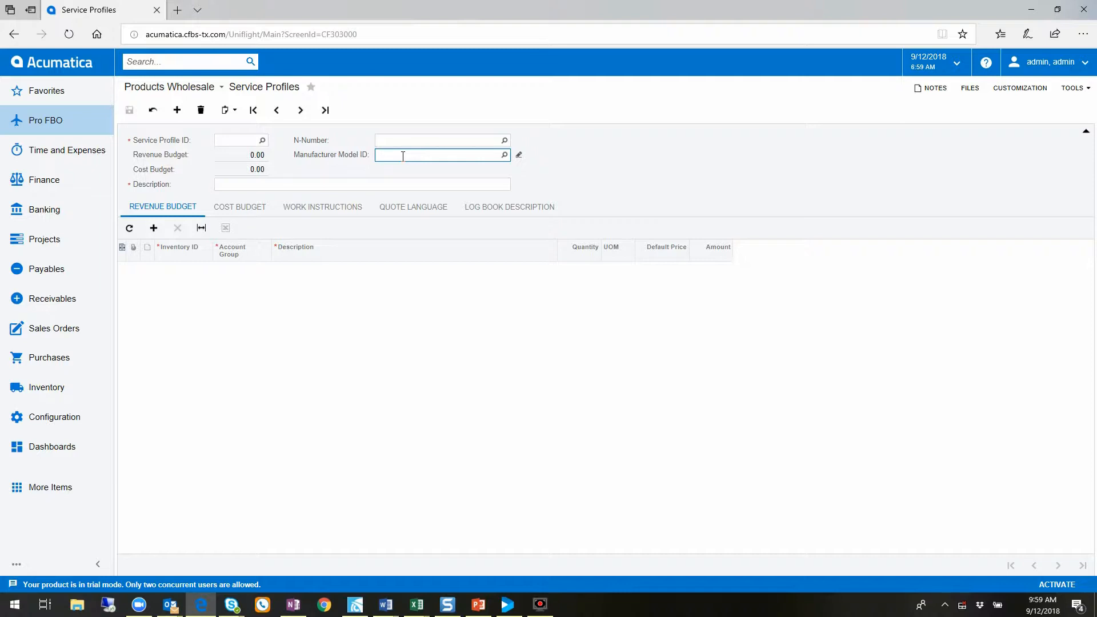
Load the B204 Transmission - Overhaul service profile (B204TROVERH) and review its revenue and cost budget lines
{"action": "left_click", "coordinate": [263, 141]}
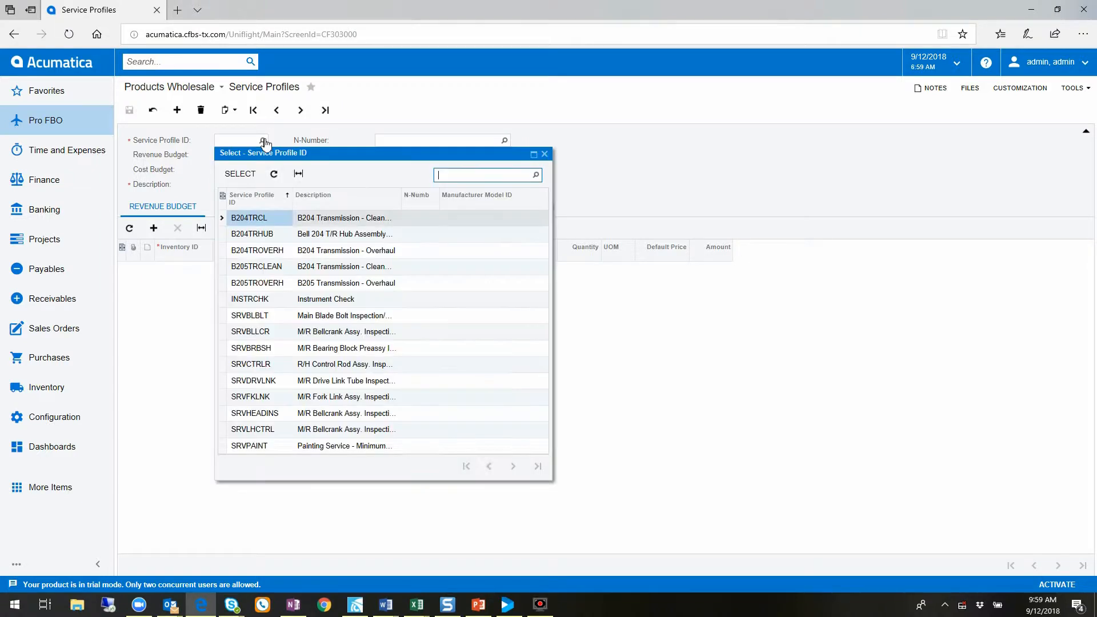
{"action": "left_click", "coordinate": [324, 256]}
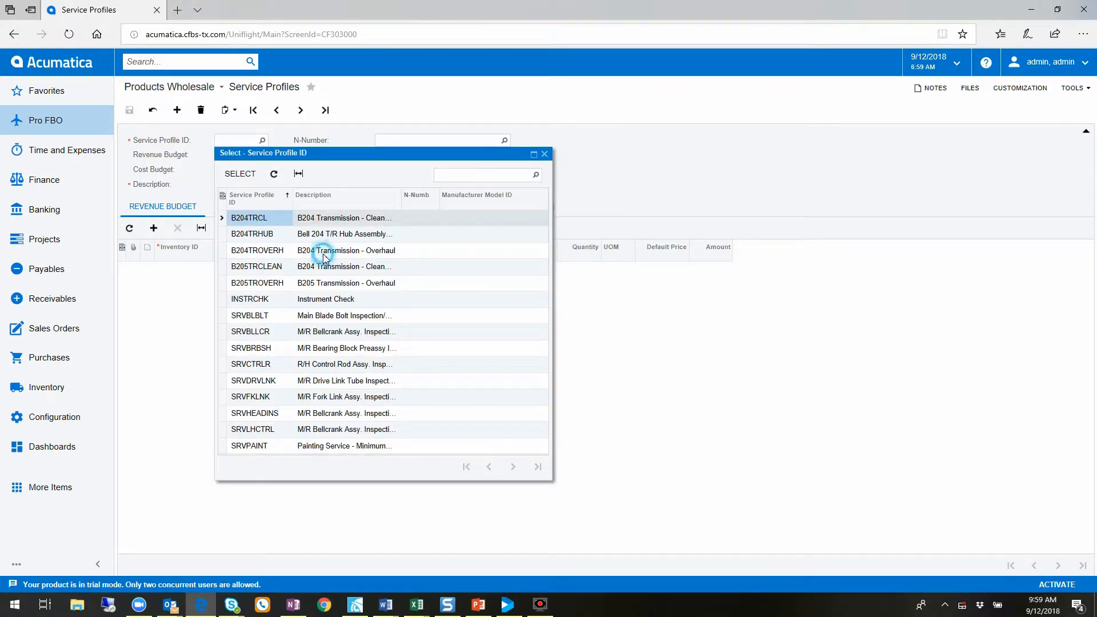
{"action": "left_click", "coordinate": [324, 257]}
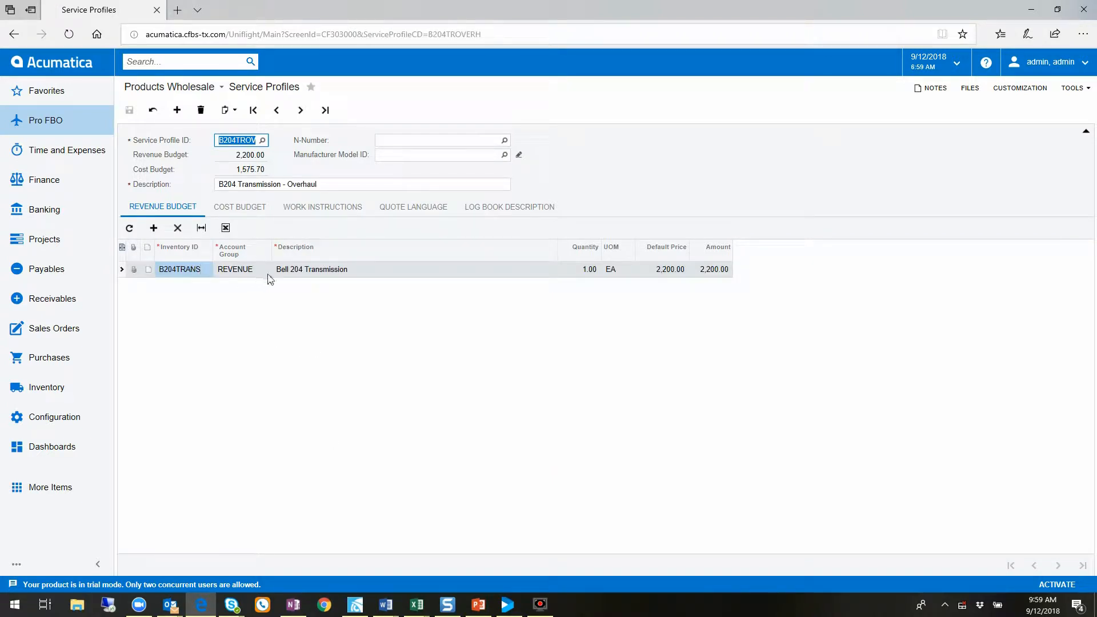
{"action": "left_click", "coordinate": [378, 273]}
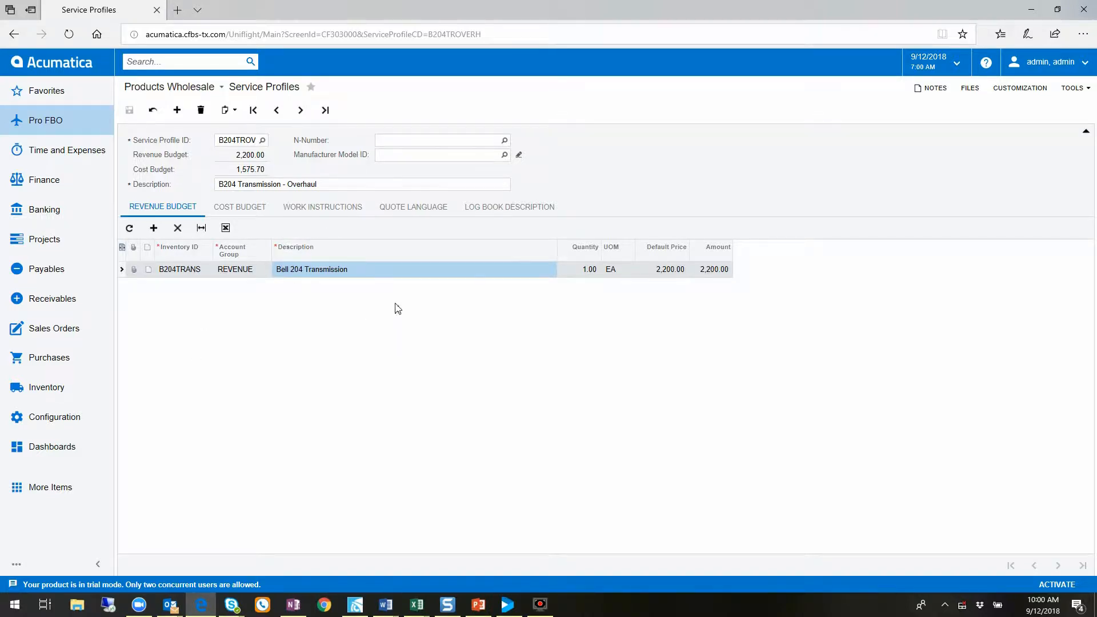
{"action": "left_click", "coordinate": [257, 207]}
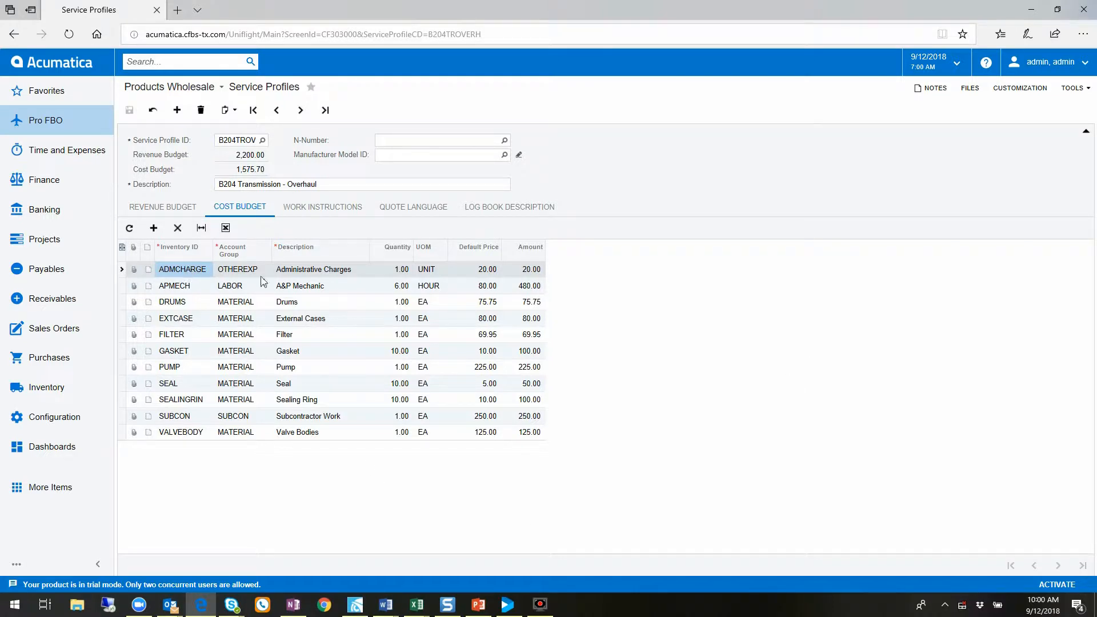
{"action": "left_click", "coordinate": [329, 270]}
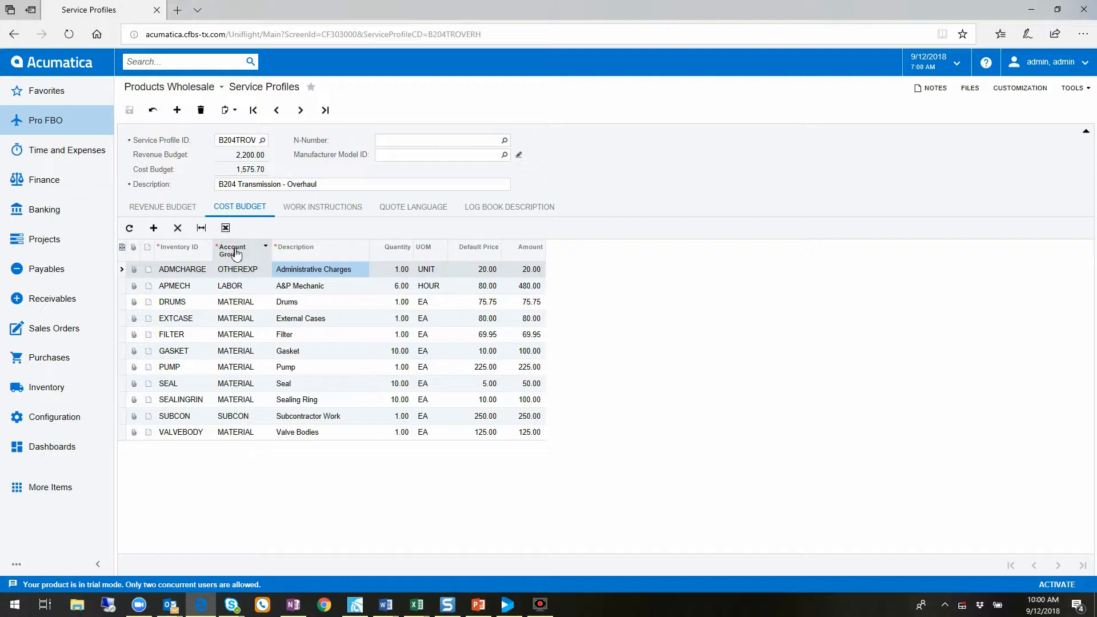
Add a Hotels and Lodging line to the cost budget with account group TRAVEL and quantity 1, and save the profile
{"action": "left_click", "coordinate": [153, 229]}
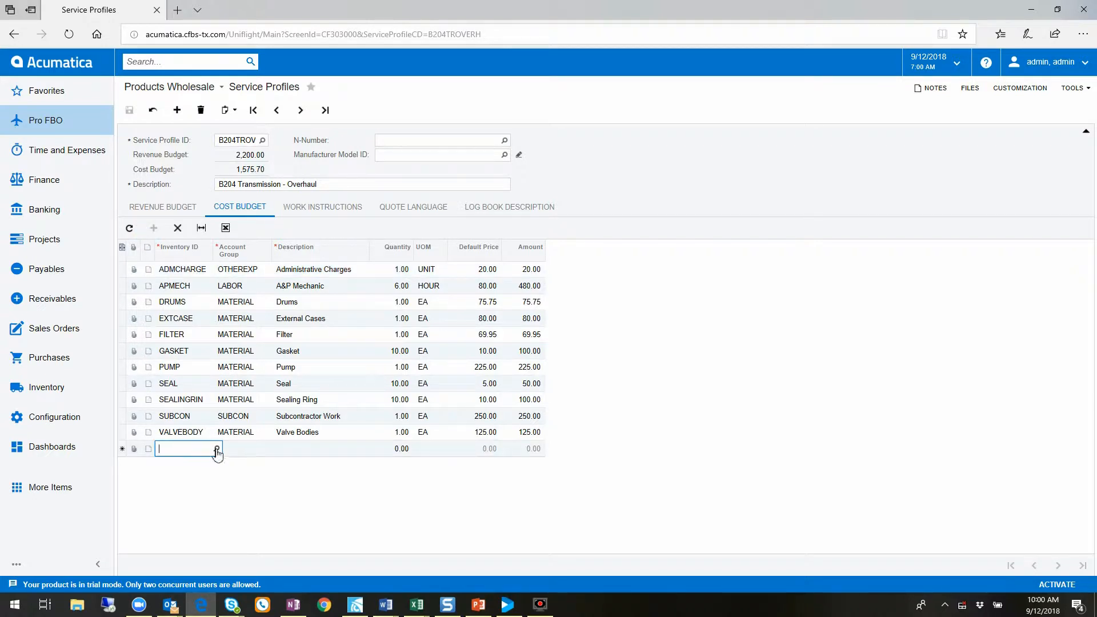
{"action": "left_click", "coordinate": [216, 450]}
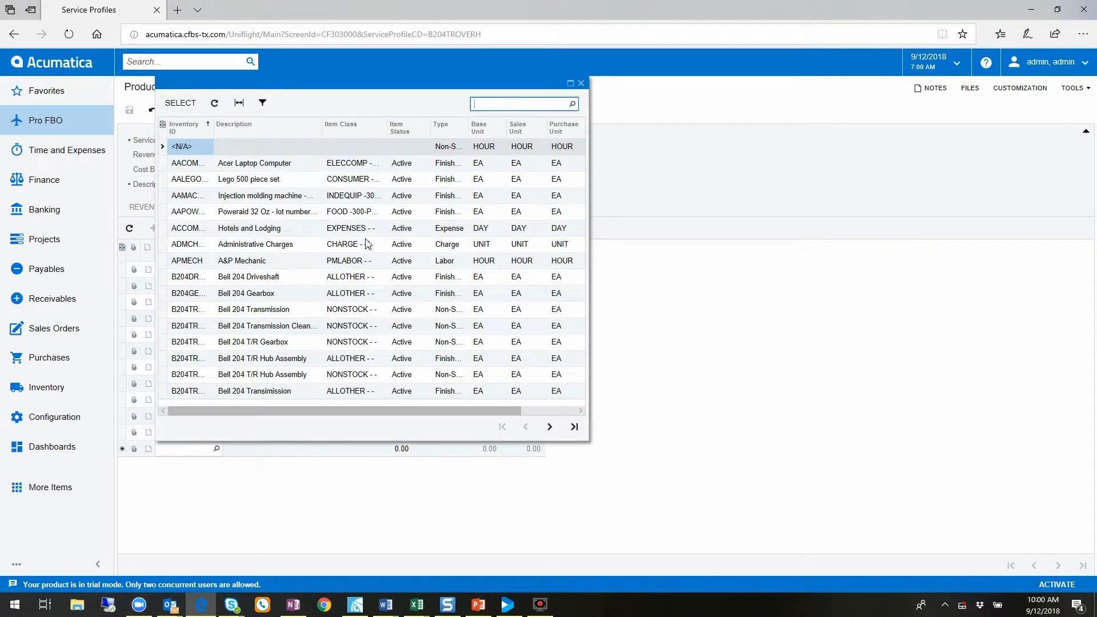
{"action": "double_click", "coordinate": [260, 231]}
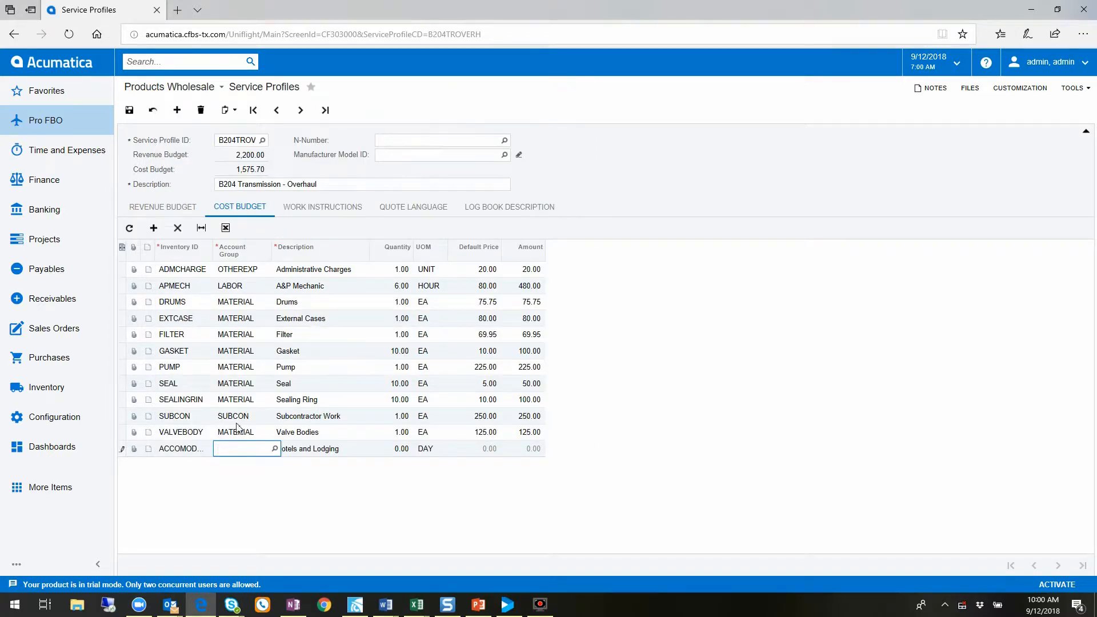
{"action": "left_click", "coordinate": [274, 449]}
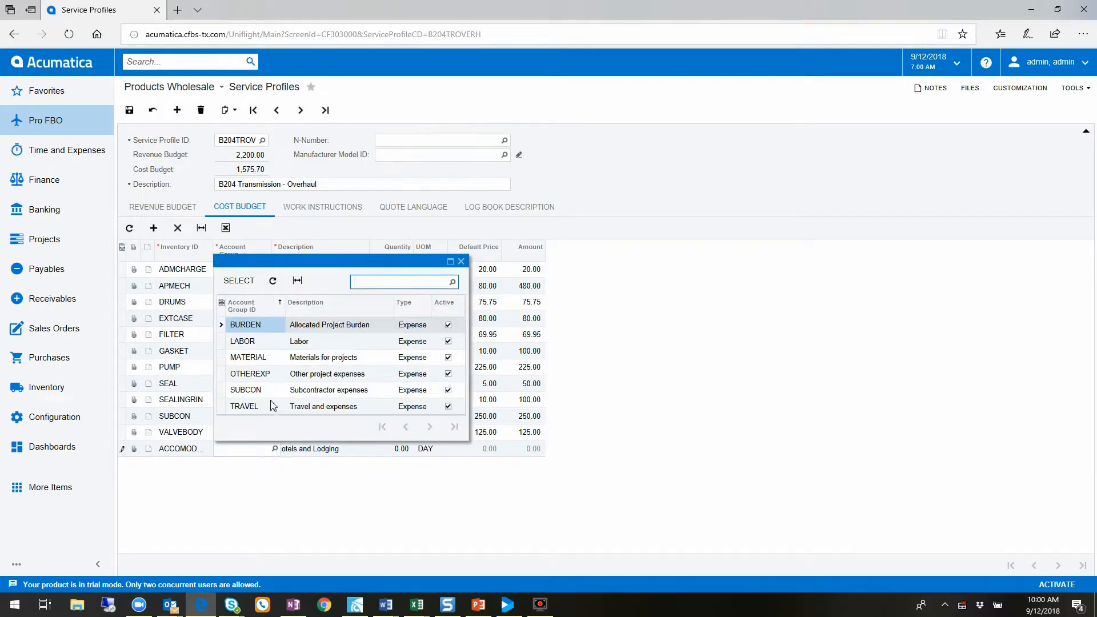
{"action": "double_click", "coordinate": [244, 407]}
{"action": "left_click", "coordinate": [400, 450]}
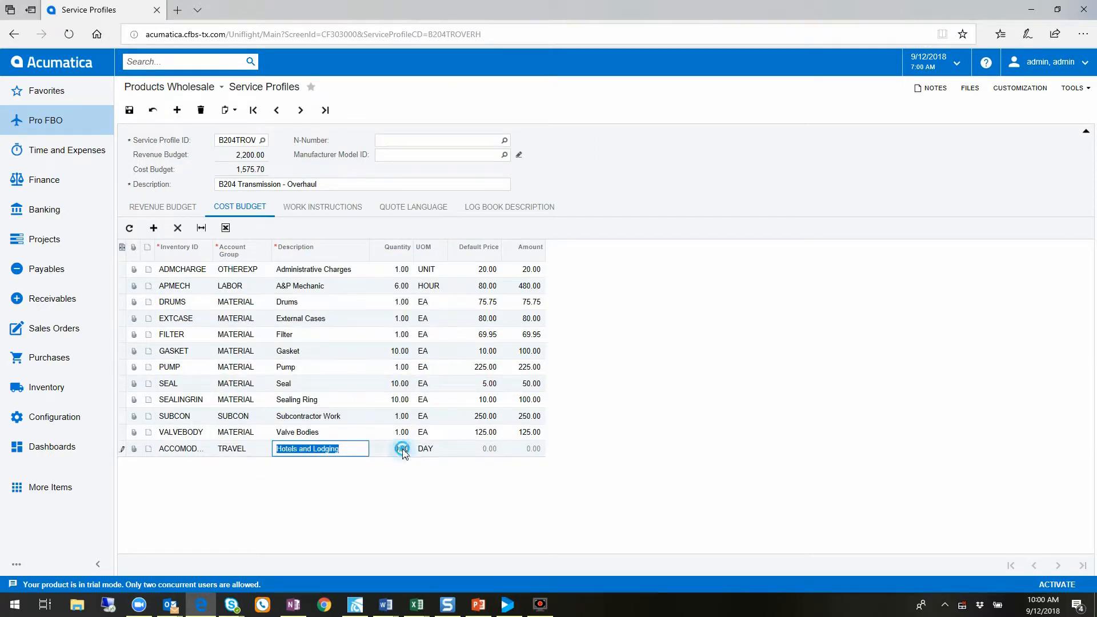
{"action": "type", "text": "1"}
{"action": "key", "text": "Tab"}
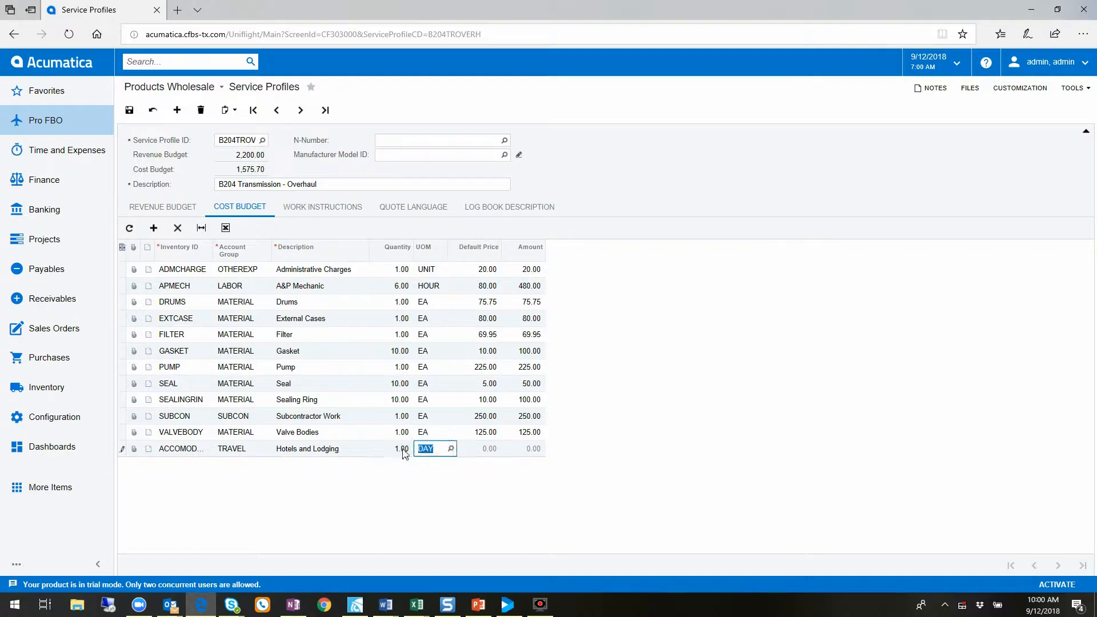
{"action": "left_click", "coordinate": [129, 110]}
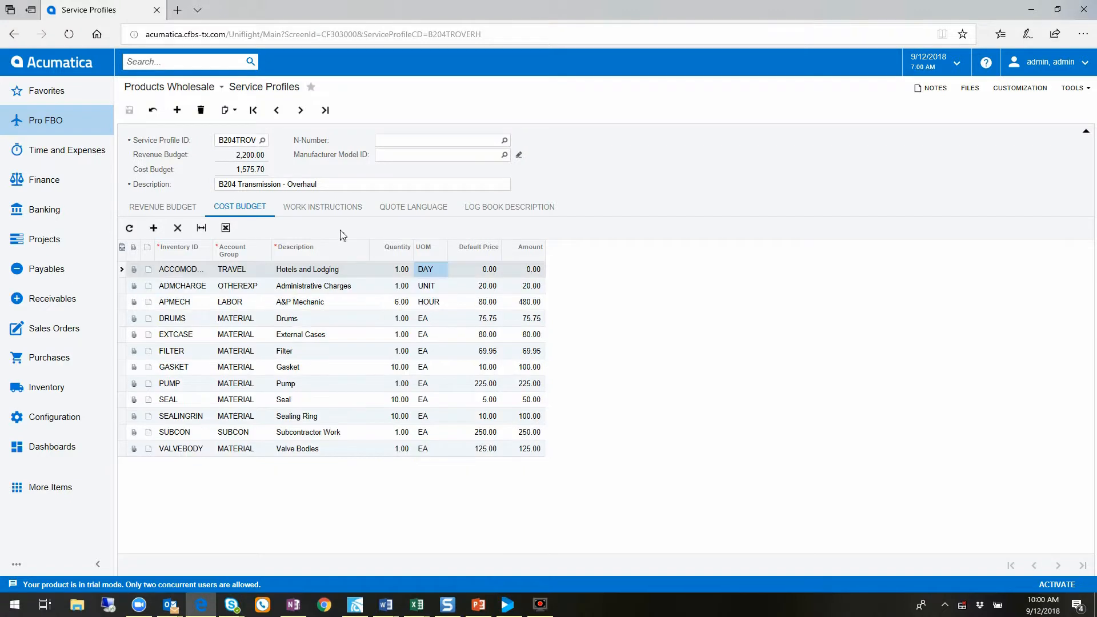
Review the work instructions of the B204 Transmission - Overhaul profile
{"action": "left_click", "coordinate": [343, 209]}
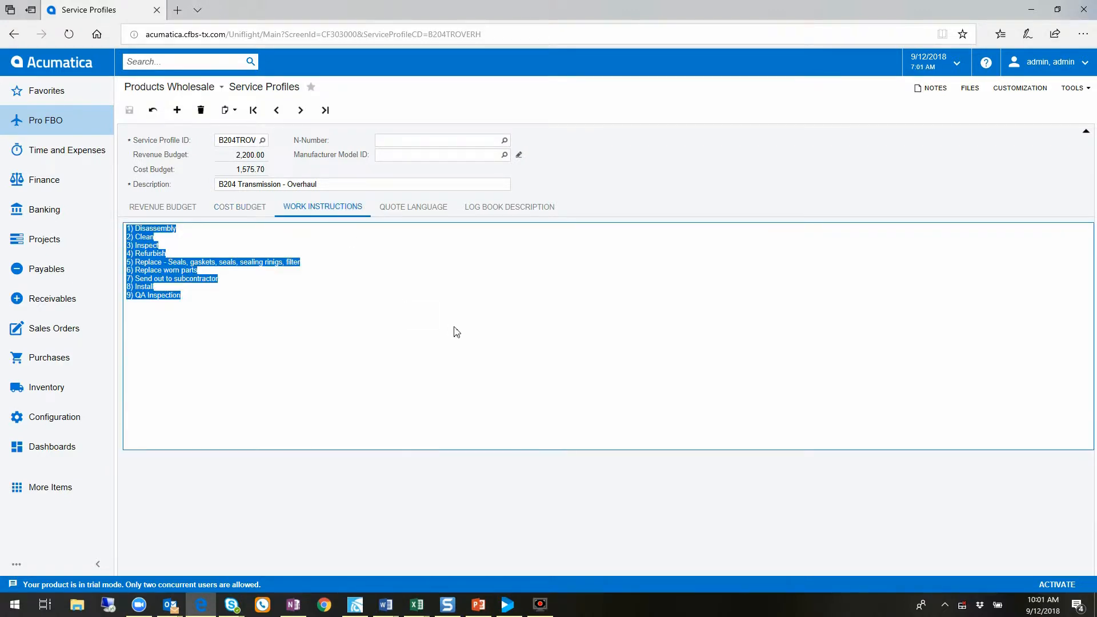
{"action": "left_click", "coordinate": [195, 298]}
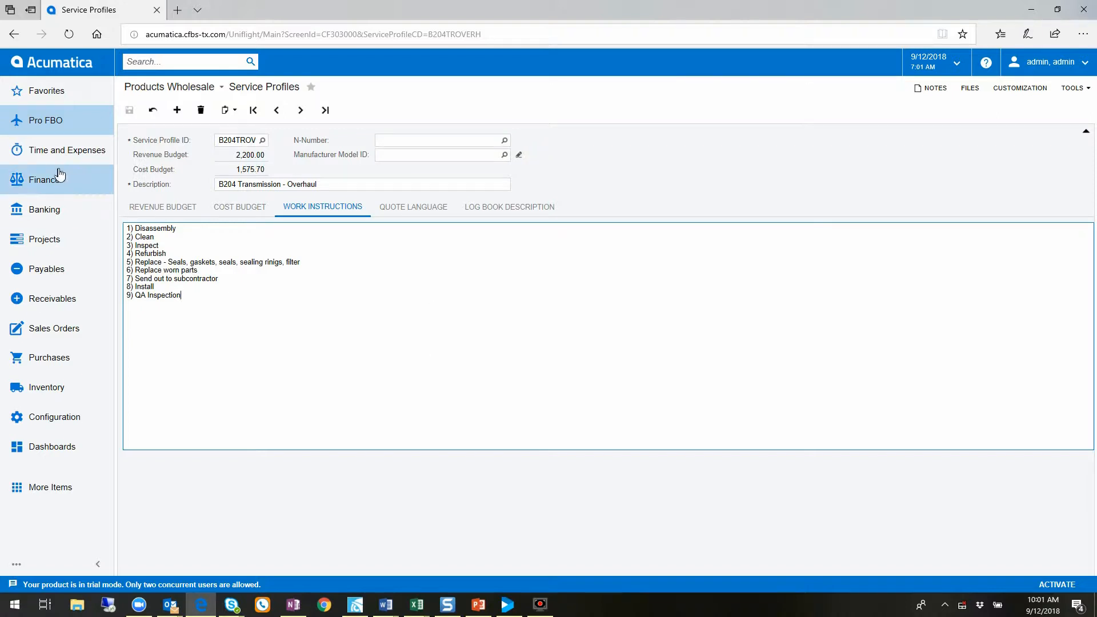
Open the Chocolate By Design opportunity with subject Service Profiles and show its attached service profiles
{"action": "left_click", "coordinate": [42, 124]}
{"action": "left_click", "coordinate": [188, 209]}
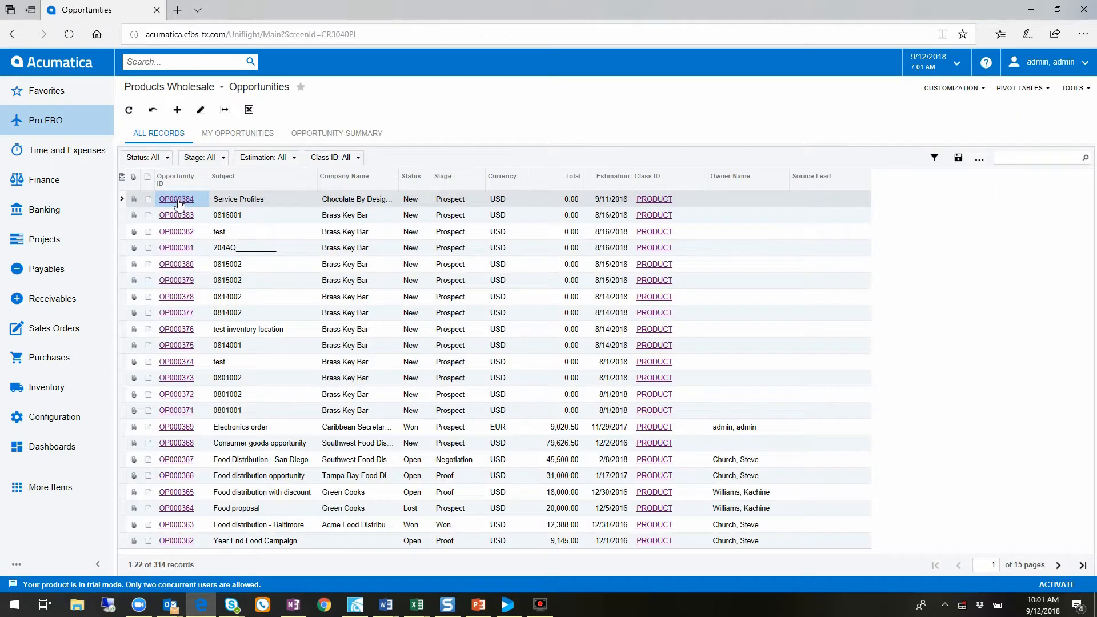
{"action": "left_click", "coordinate": [177, 203]}
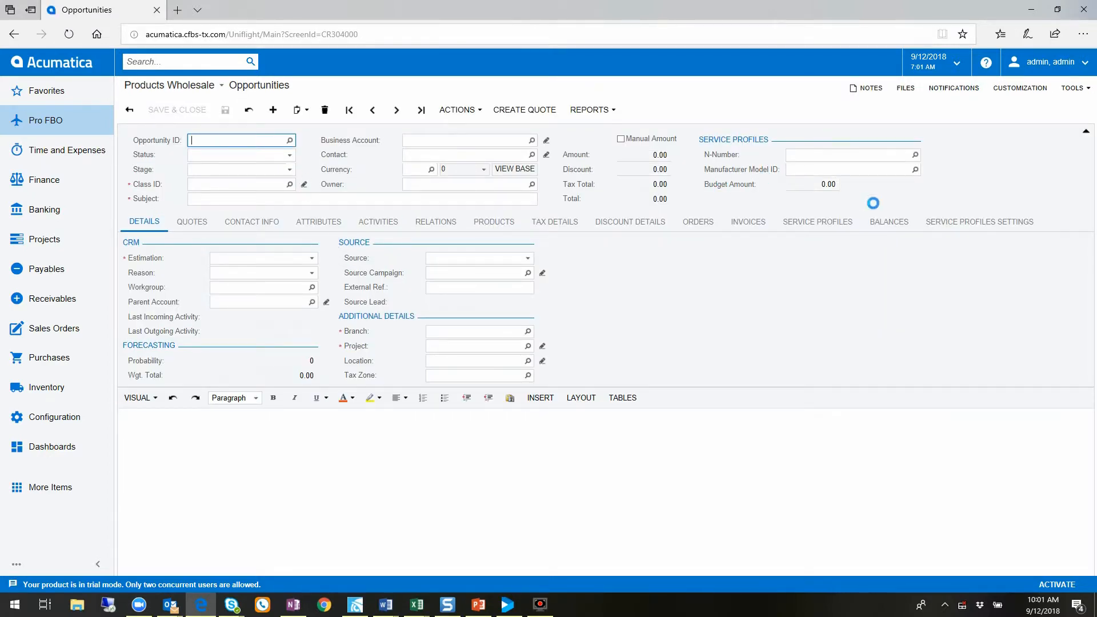
{"action": "left_click", "coordinate": [830, 223]}
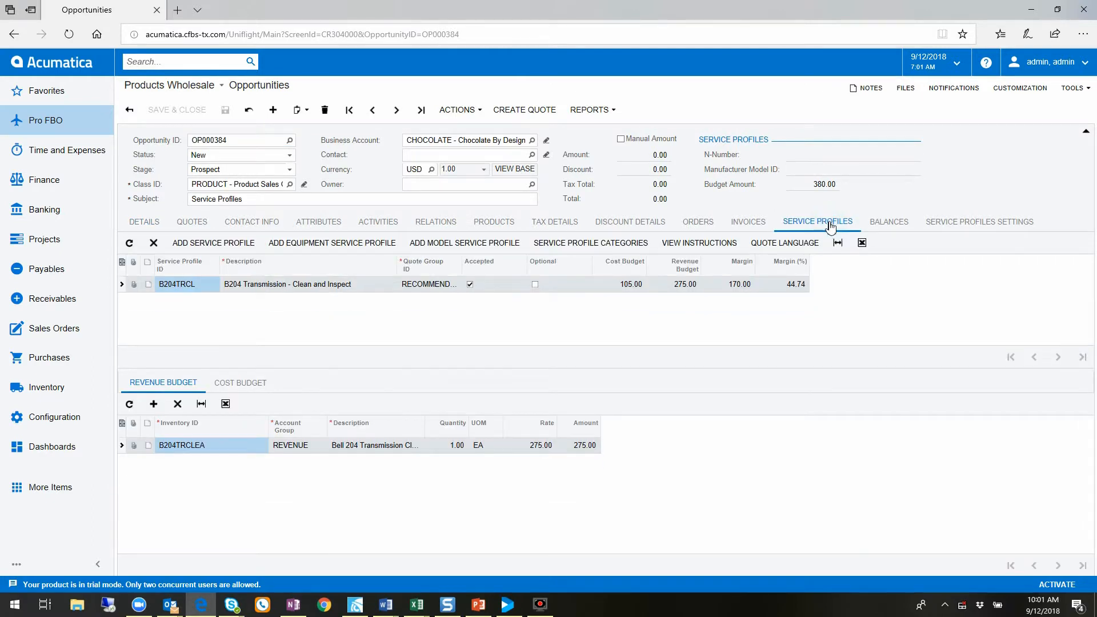
Review the quantities and rates in the revenue and cost budgets of the opportunity's B204 Transmission - Clean and Inspect profile
{"action": "left_click", "coordinate": [288, 286]}
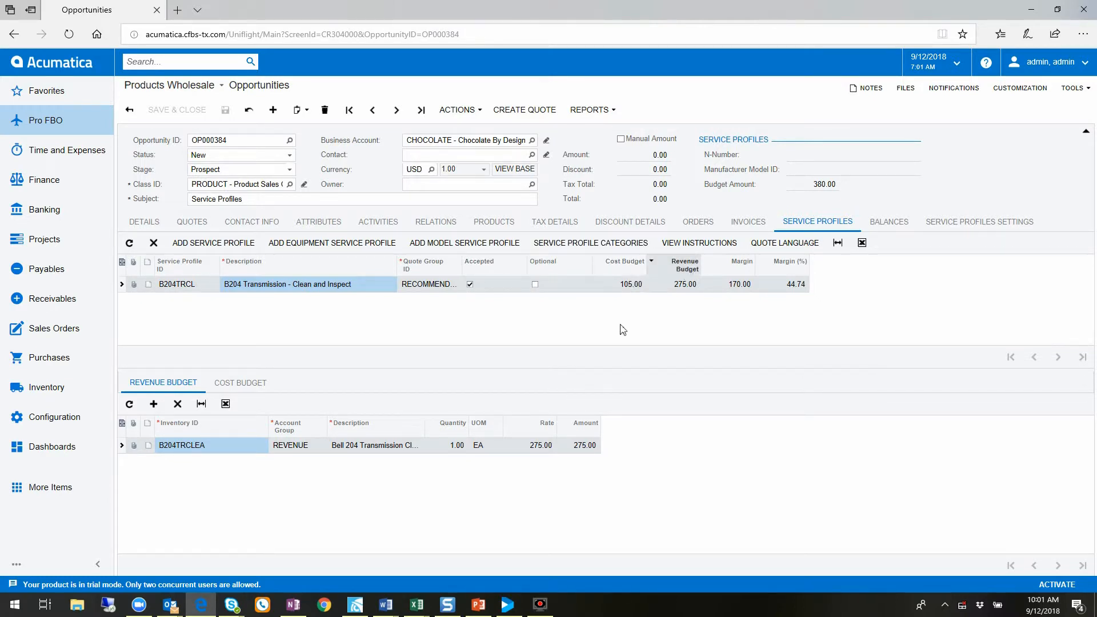
{"action": "left_click", "coordinate": [153, 389]}
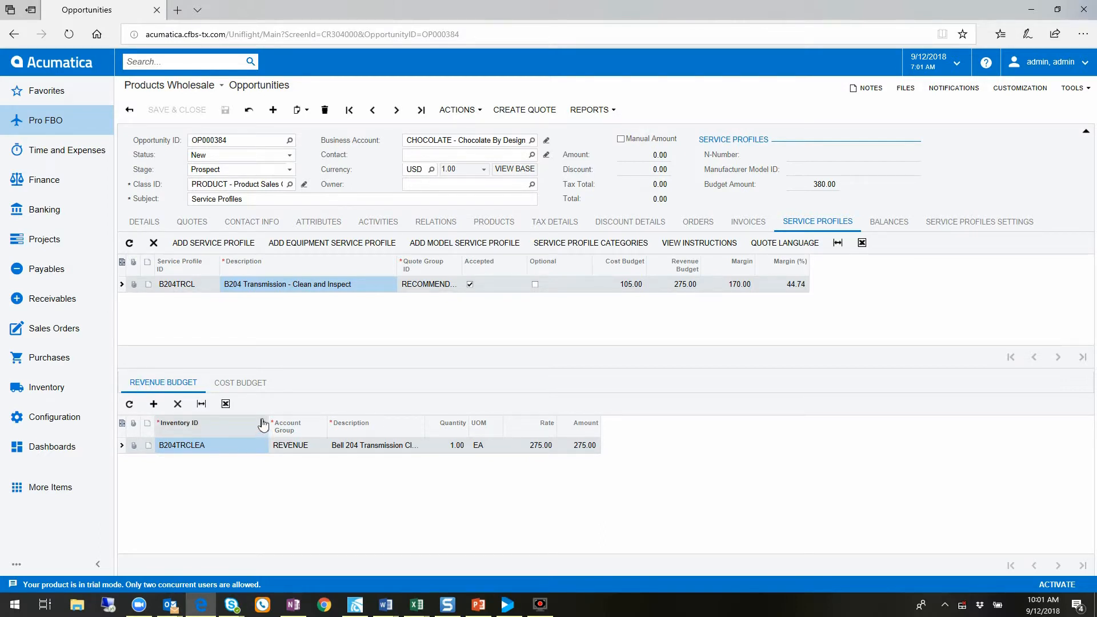
{"action": "left_click", "coordinate": [464, 446]}
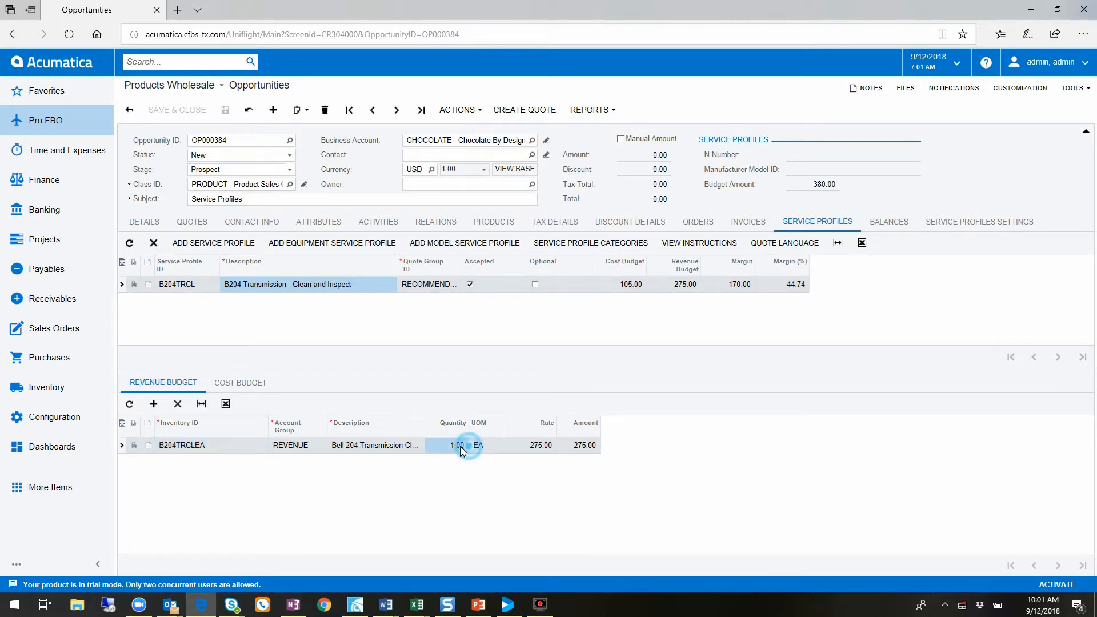
{"action": "left_click", "coordinate": [529, 446]}
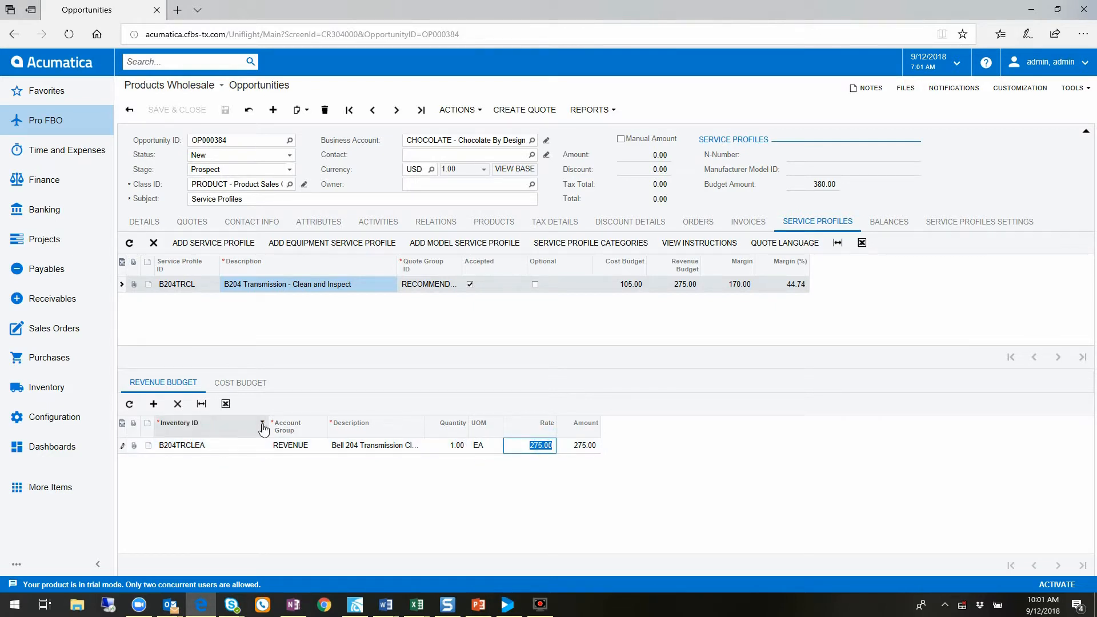
{"action": "left_click", "coordinate": [256, 392]}
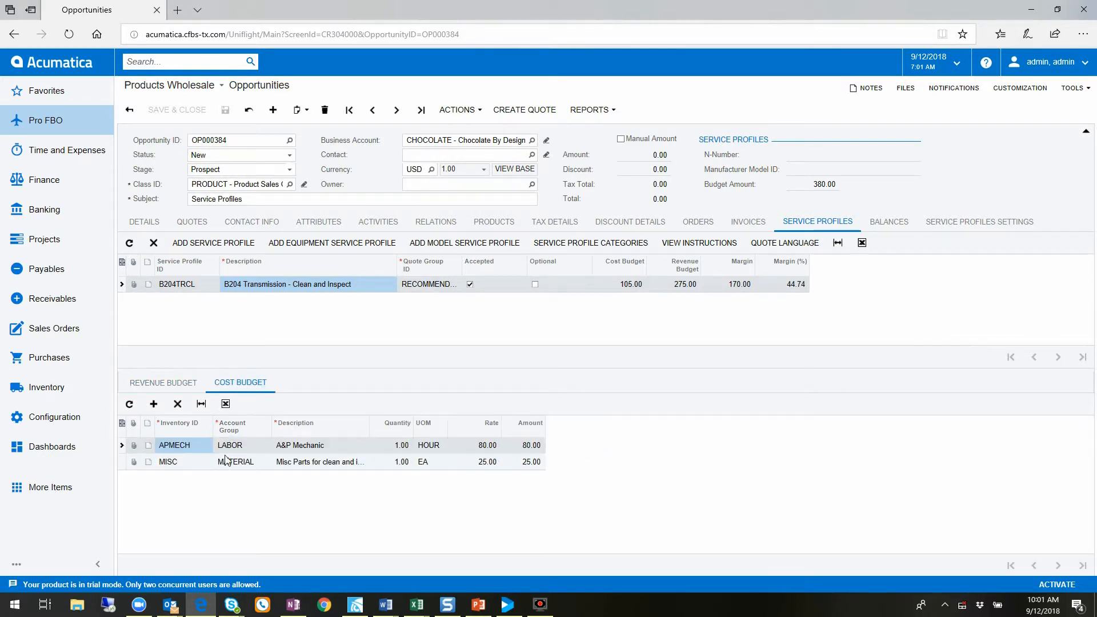
{"action": "left_click", "coordinate": [475, 446]}
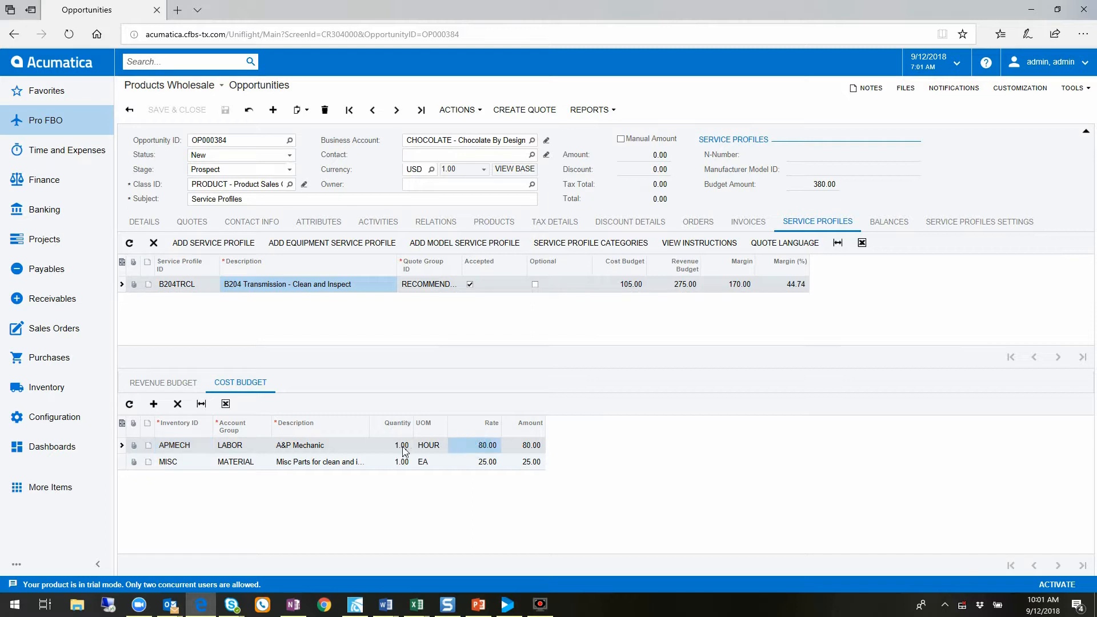
{"action": "left_click", "coordinate": [387, 447]}
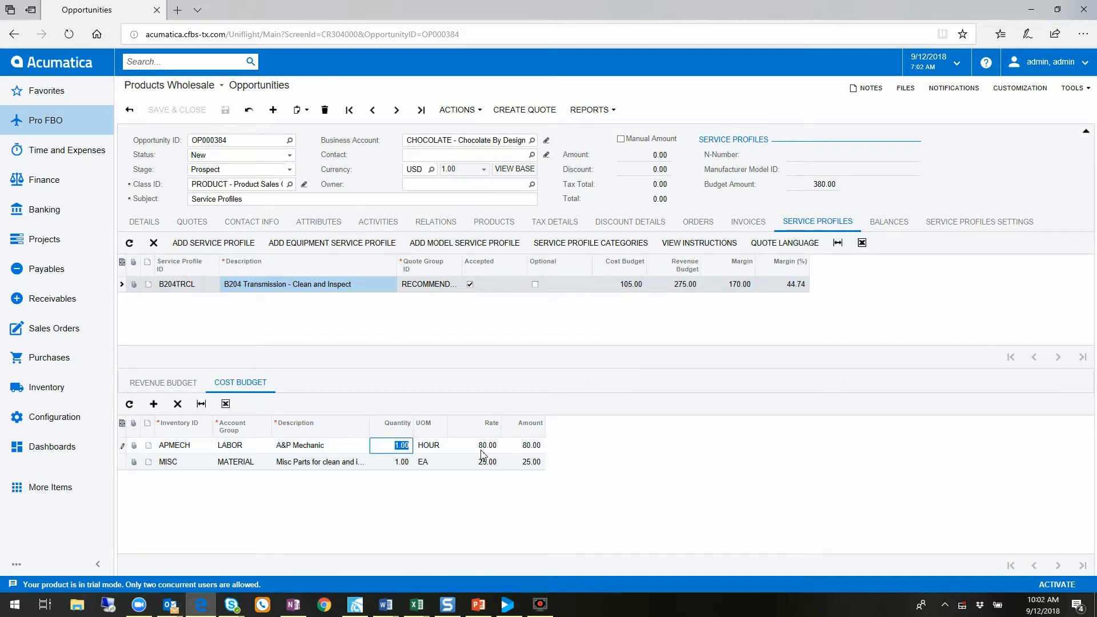
{"action": "left_click", "coordinate": [174, 372]}
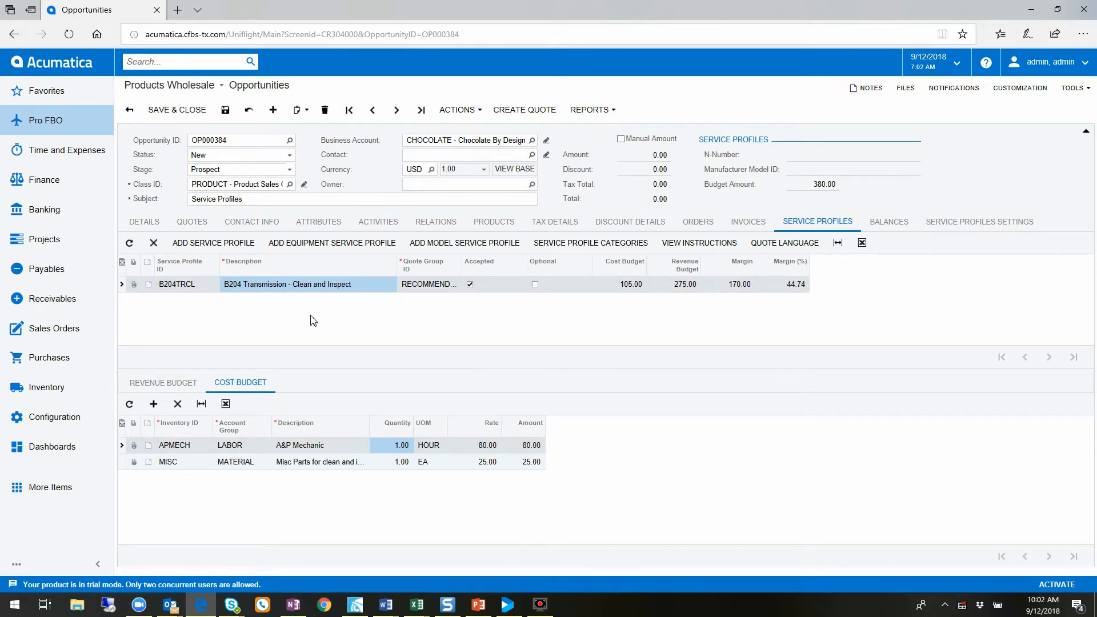
Add the B204 Transmission - Overhaul service profile (B204TROVERH) to the opportunity
{"action": "left_click", "coordinate": [233, 245]}
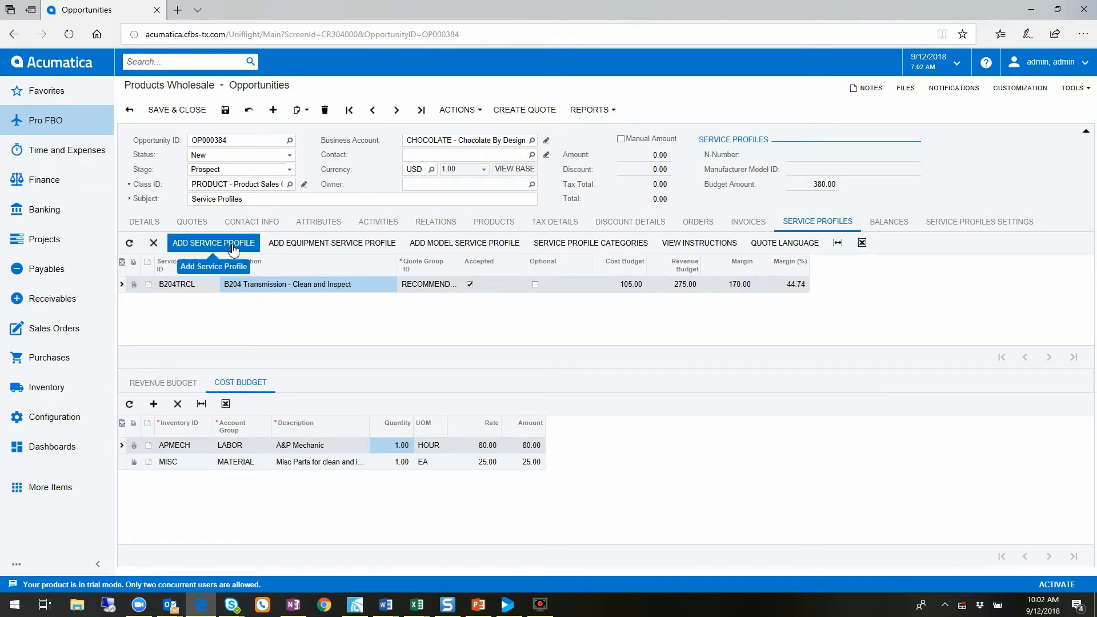
{"action": "left_click", "coordinate": [232, 246]}
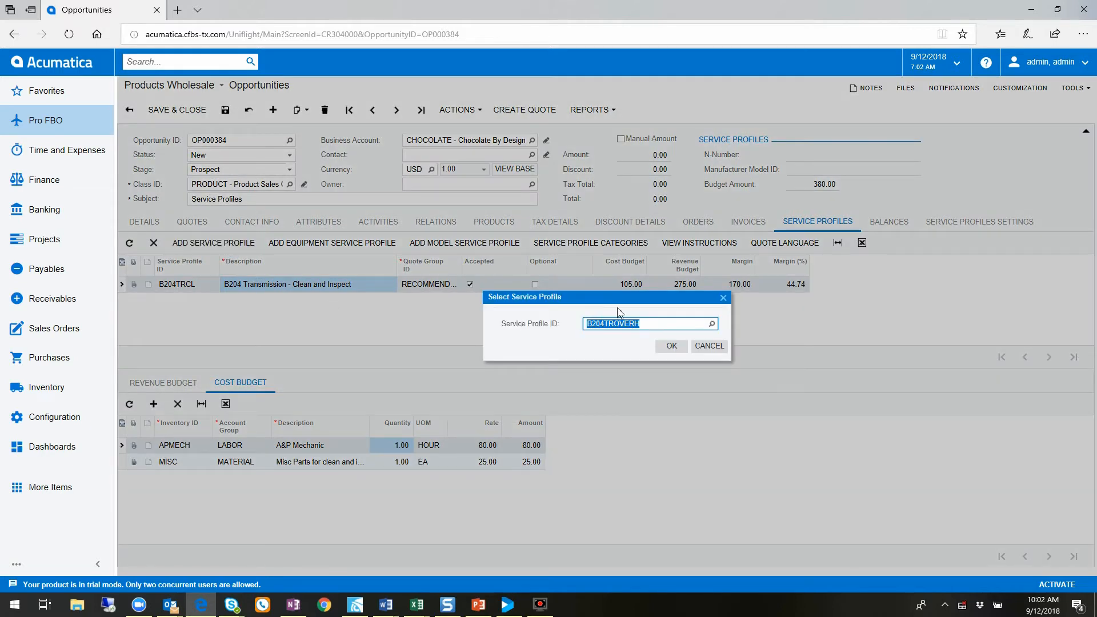
{"action": "left_click", "coordinate": [712, 323]}
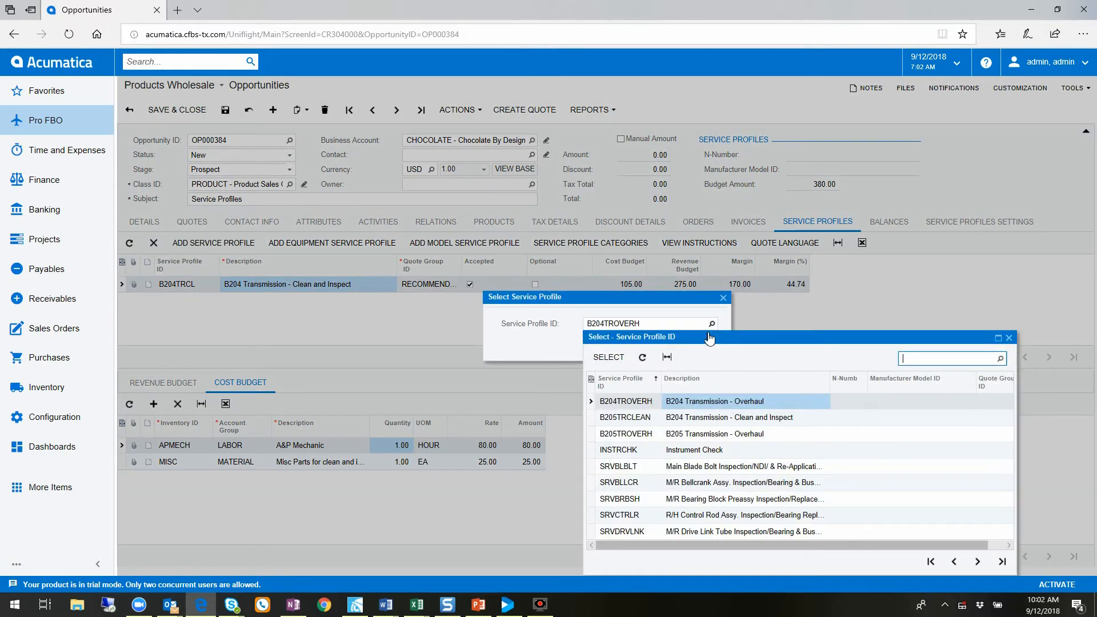
{"action": "double_click", "coordinate": [708, 402]}
{"action": "left_click", "coordinate": [674, 346]}
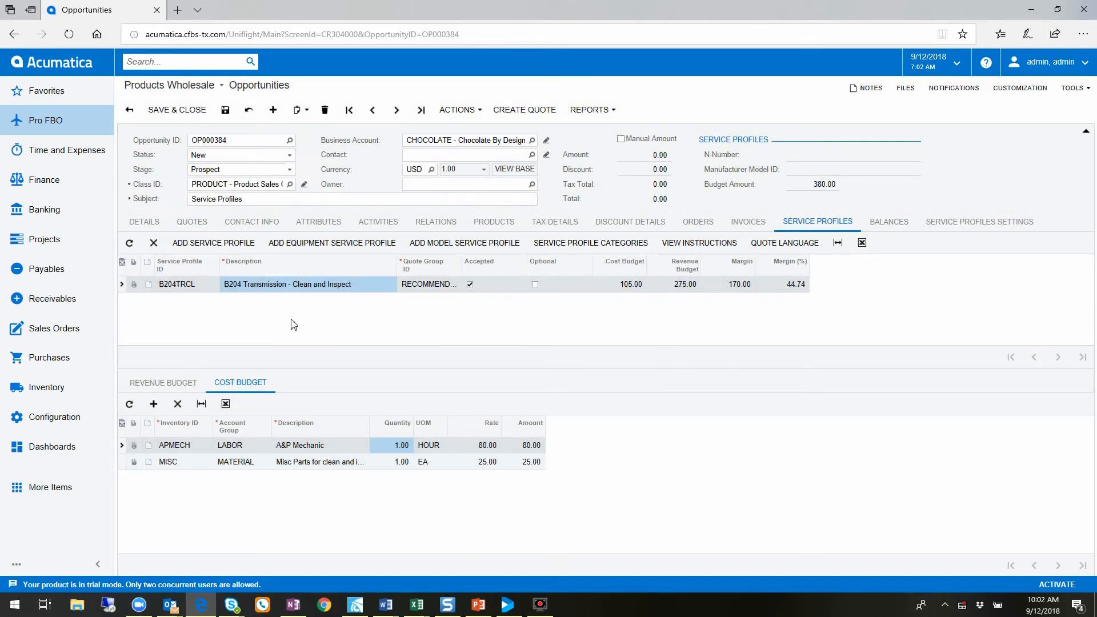
Review the revenue and cost budget lines of the opportunity's B204 Transmission - Overhaul profile
{"action": "left_click", "coordinate": [269, 298]}
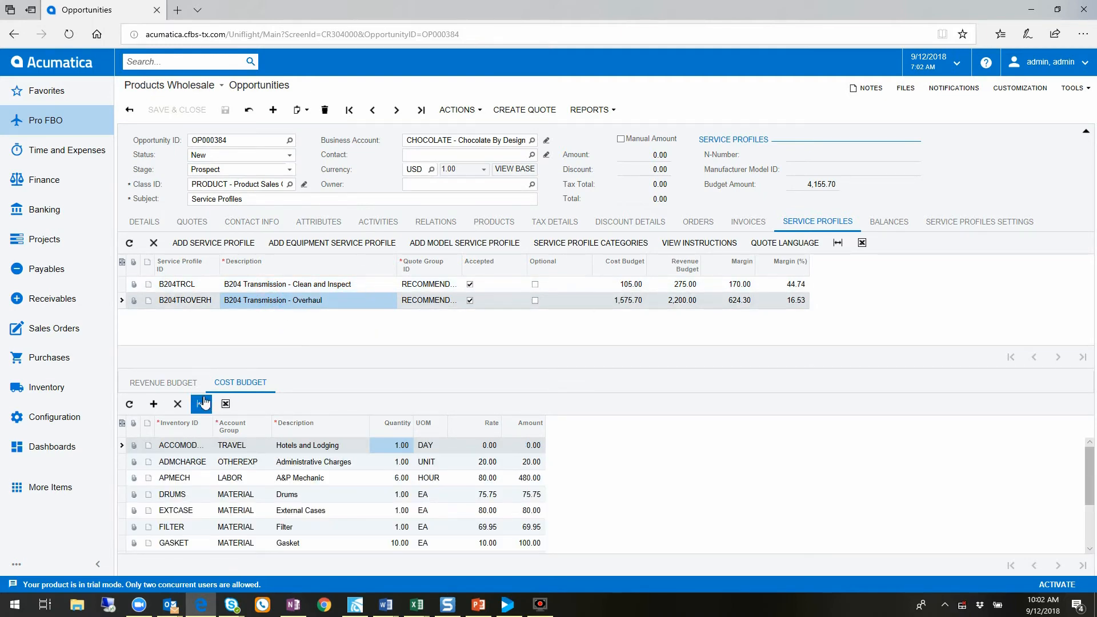
{"action": "left_click", "coordinate": [167, 382]}
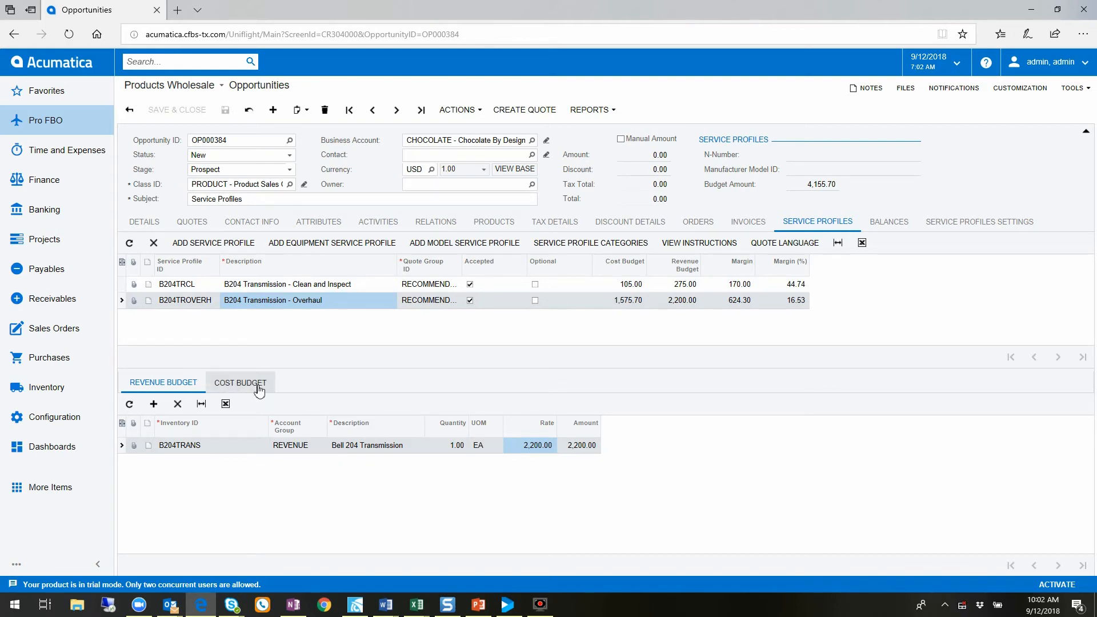
{"action": "left_click", "coordinate": [241, 382]}
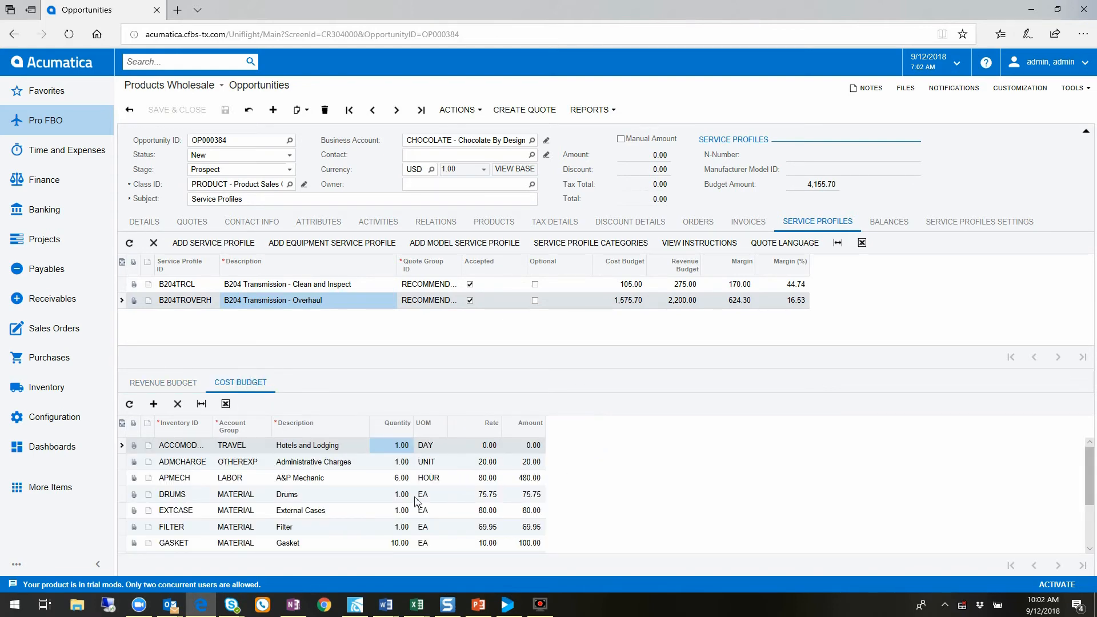